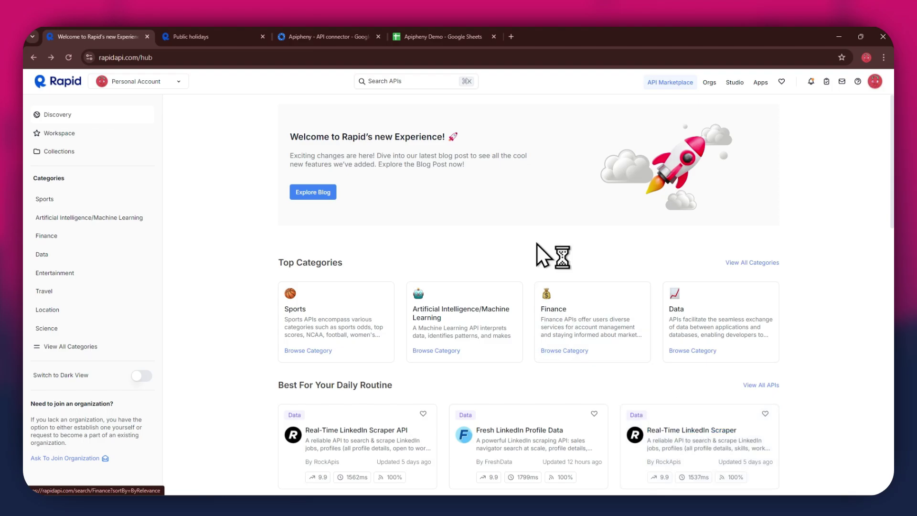
Search RapidAPI for 'public holiday' and go to the Public holidays API page.
click(396, 80)
text(publ)
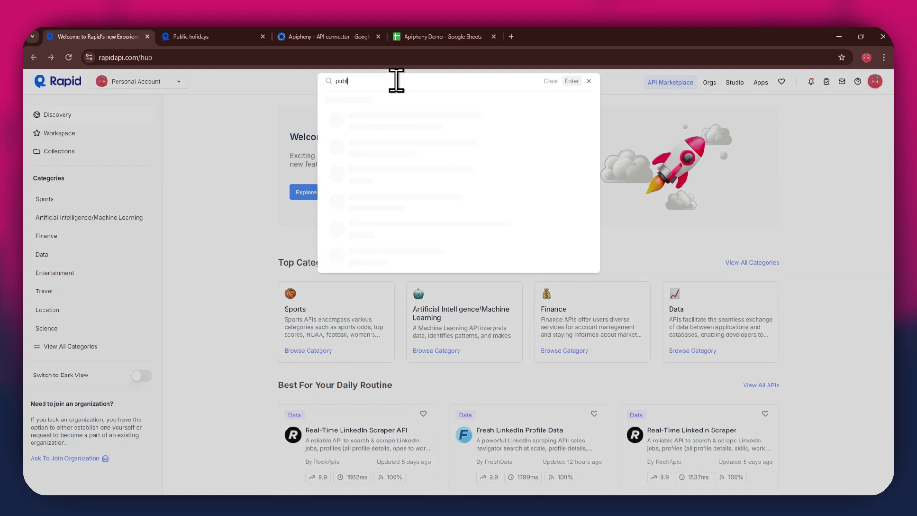
text(ic holiday)
key(Return)
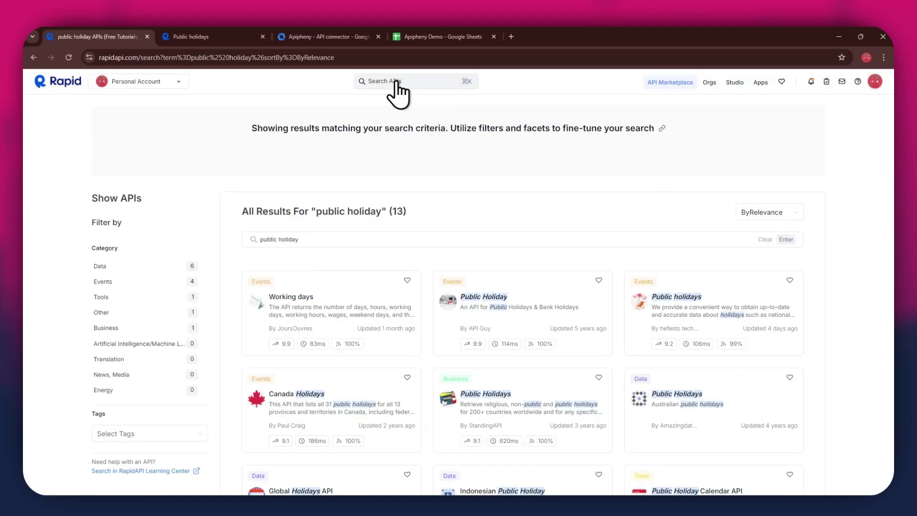
scroll(537, 330, down, 3)
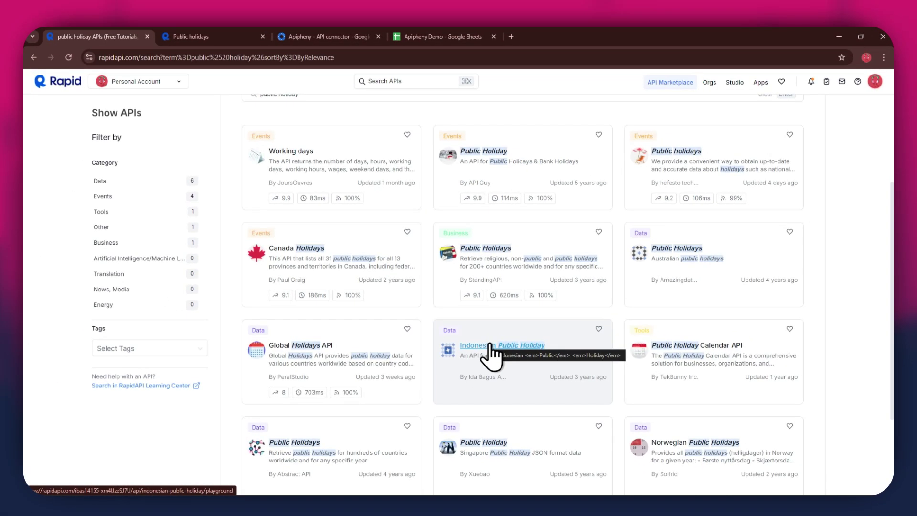
click(208, 43)
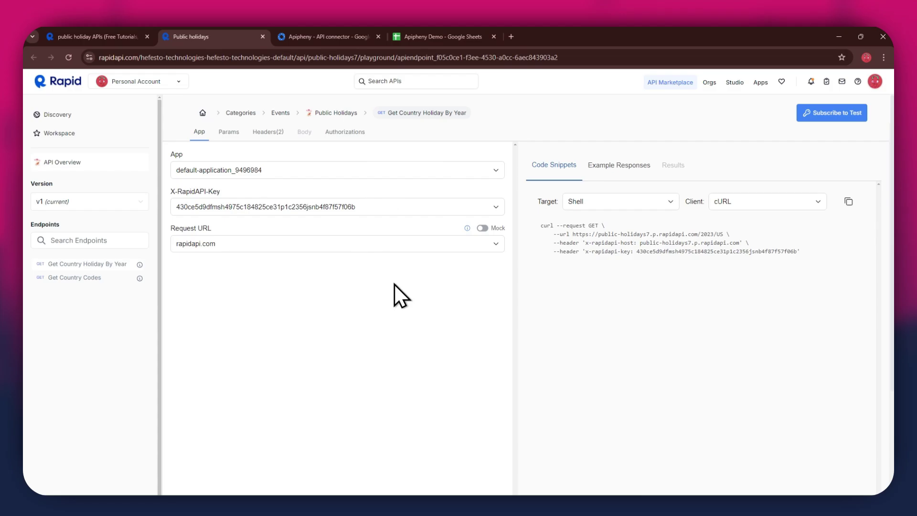
Choose the free Basic plan on the Public holidays API pricing page.
click(826, 114)
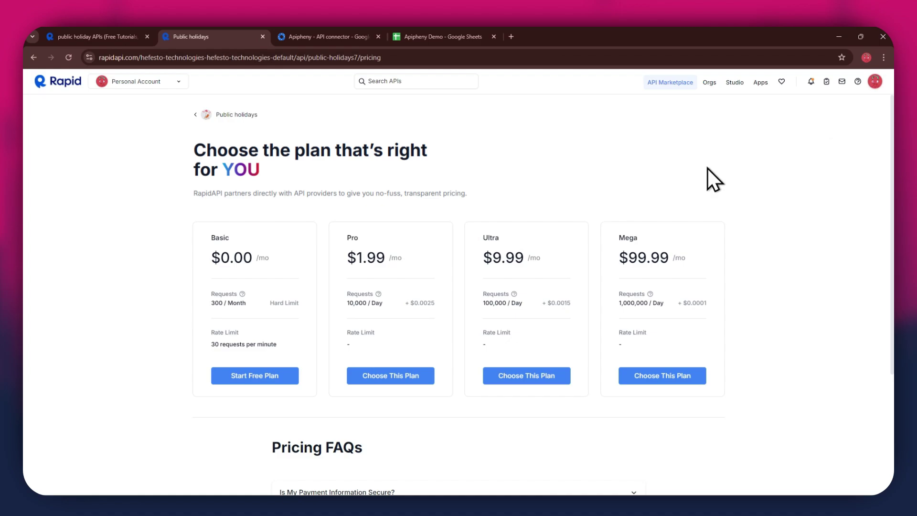
drag(216, 237, 432, 240)
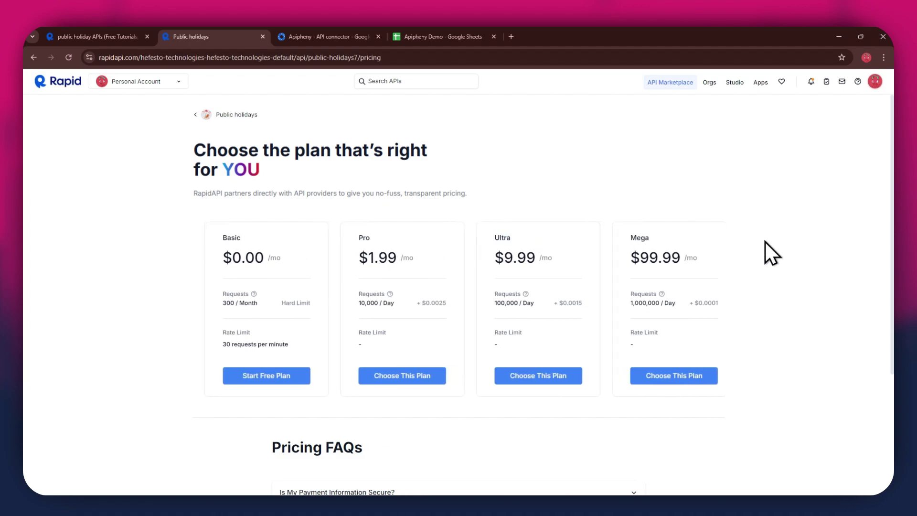
drag(432, 241, 790, 241)
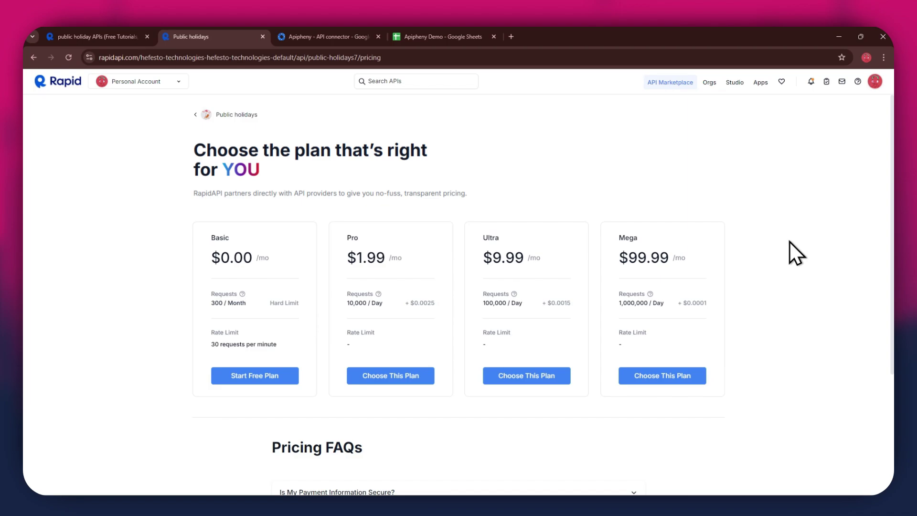
click(251, 376)
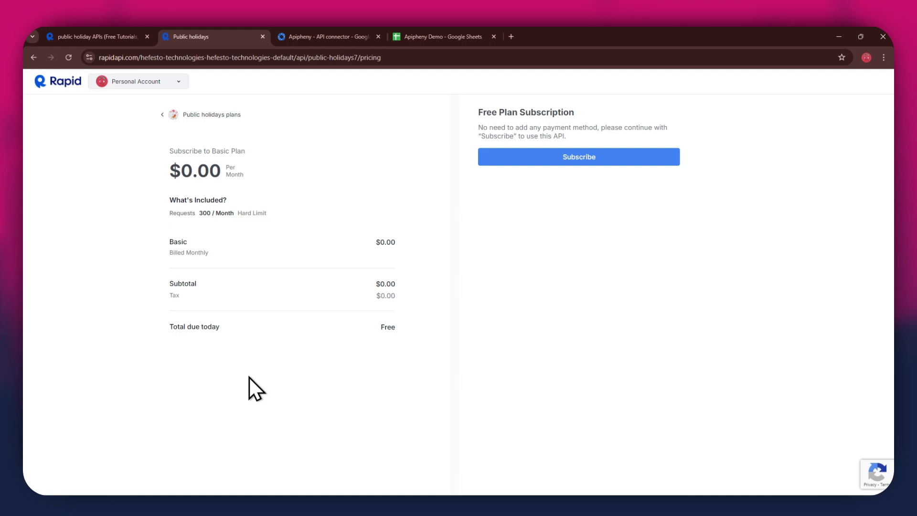
Confirm the free subscription and return to the Get Country Holiday By Year playground.
click(569, 158)
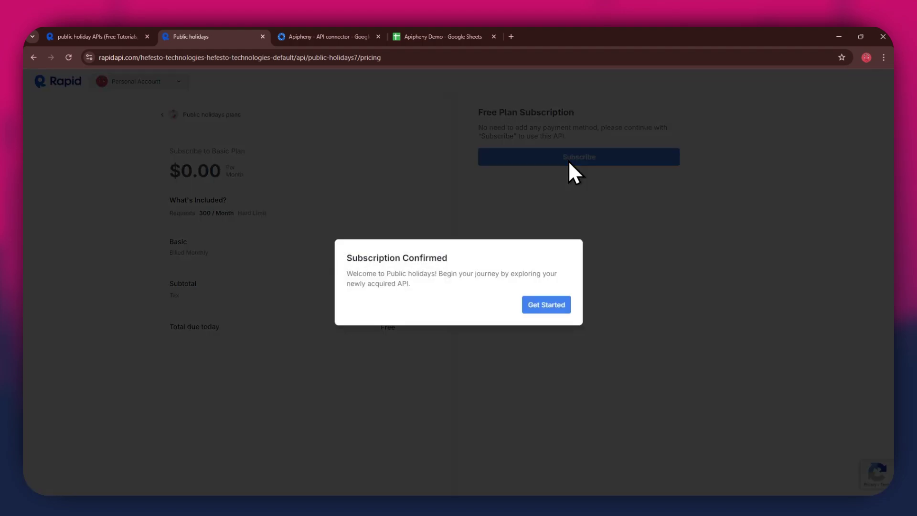
click(541, 304)
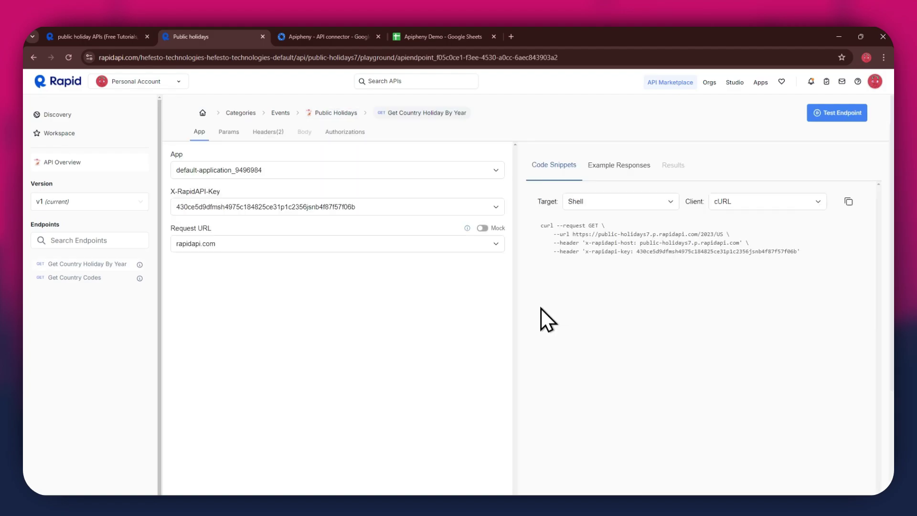
Keep the code snippet as Shell/cURL and go to the Apipheny Marketplace listing.
drag(38, 230, 50, 228)
click(595, 202)
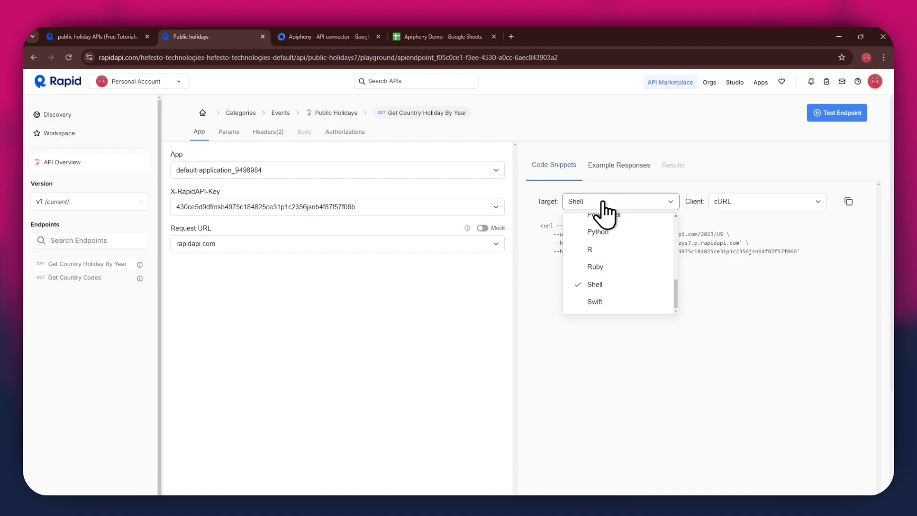
click(600, 290)
click(717, 208)
click(733, 231)
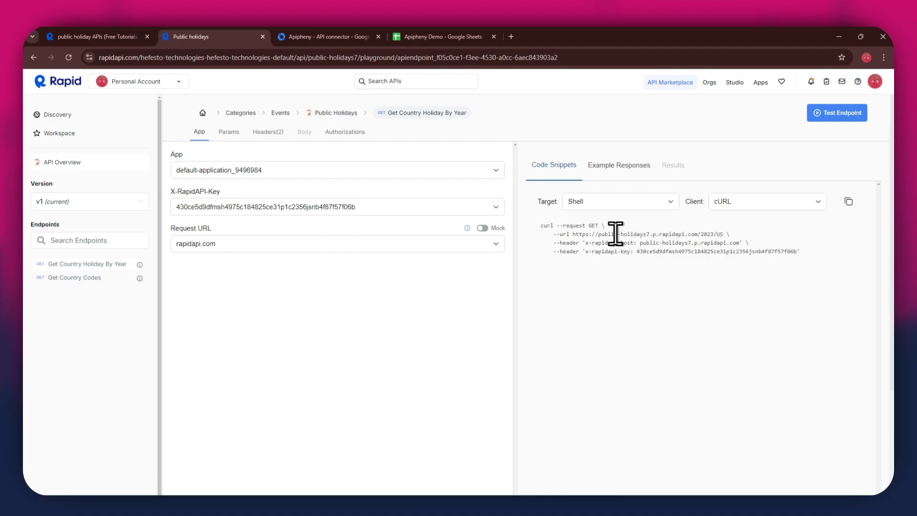
click(311, 37)
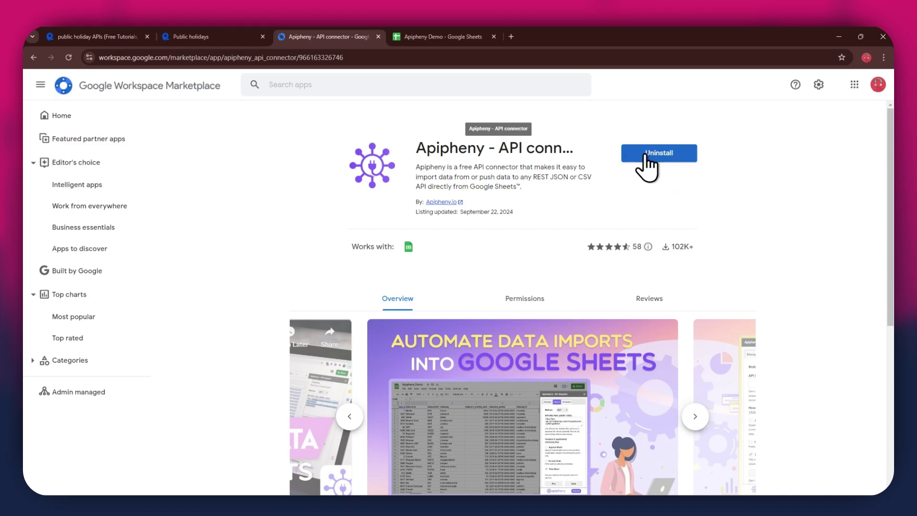
Go to the blank Apipheny Demo spreadsheet.
click(430, 36)
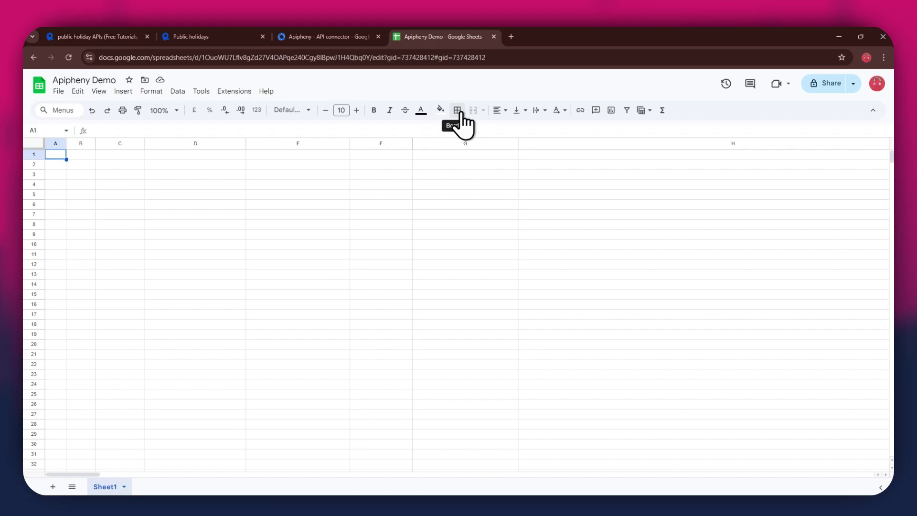
Launch Apipheny's Import API panel from the Extensions menu.
click(232, 93)
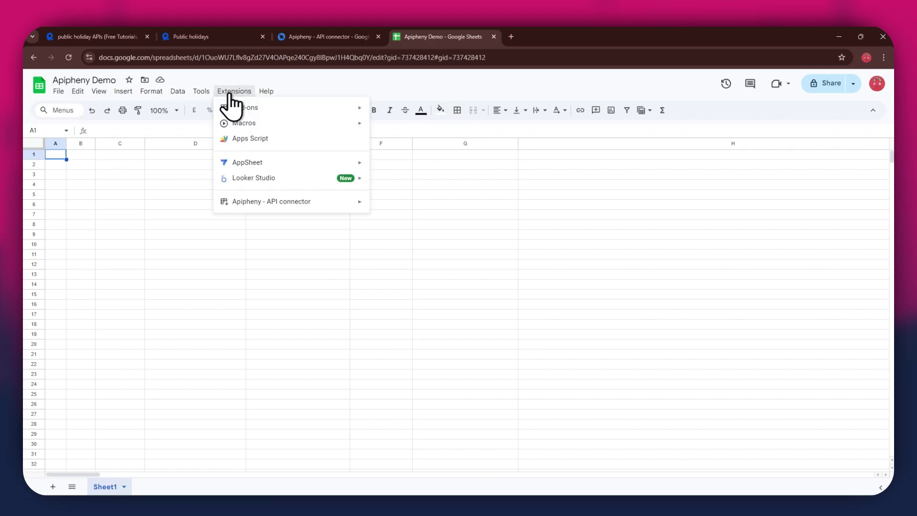
mouse_move(272, 201)
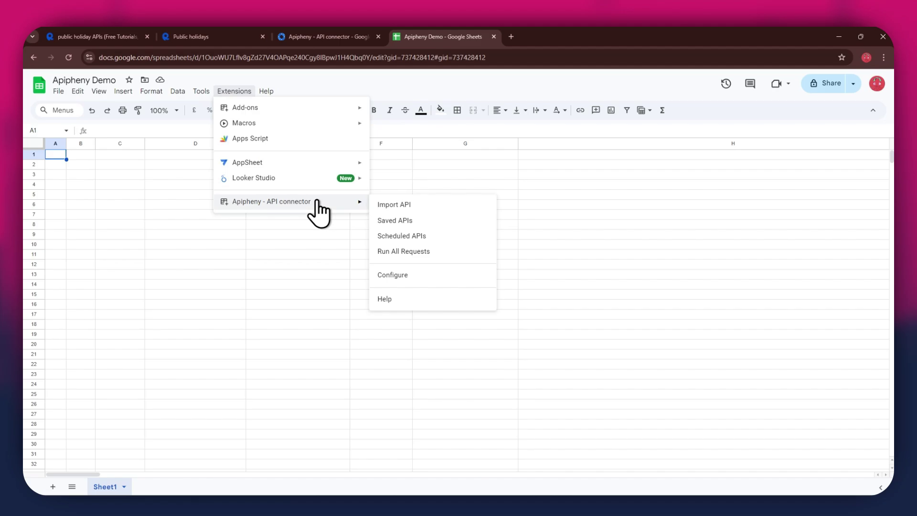
click(427, 206)
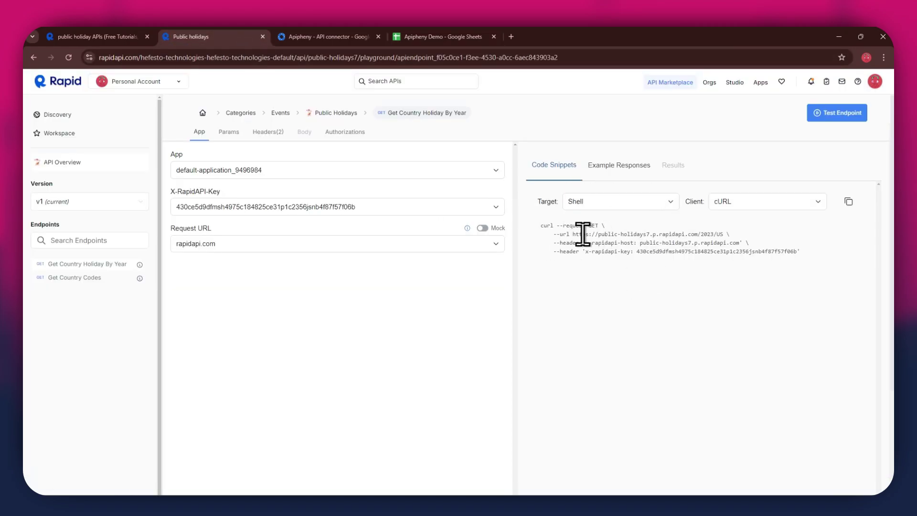
Copy the 2023/US endpoint URL into Apipheny's API URL Path and expand Headers.
drag(573, 234, 721, 231)
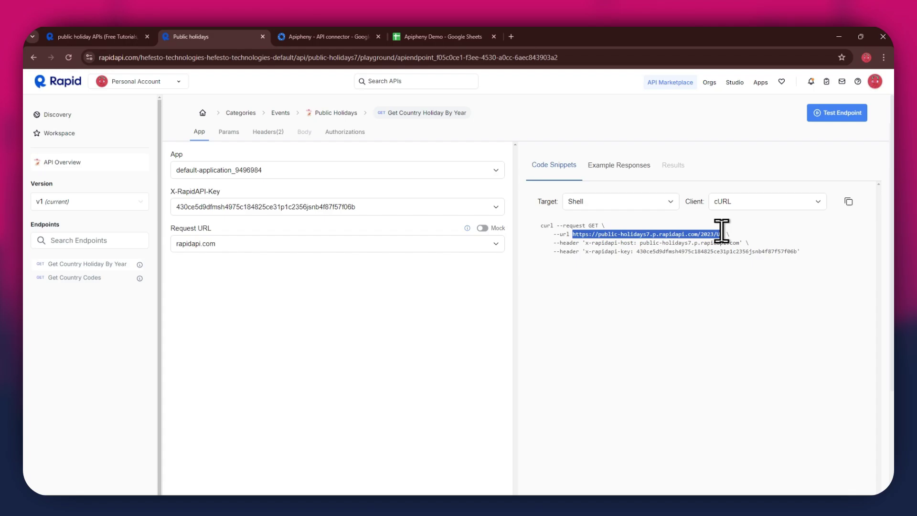
key(ctrl+c)
click(439, 36)
click(806, 176)
text(https:/)
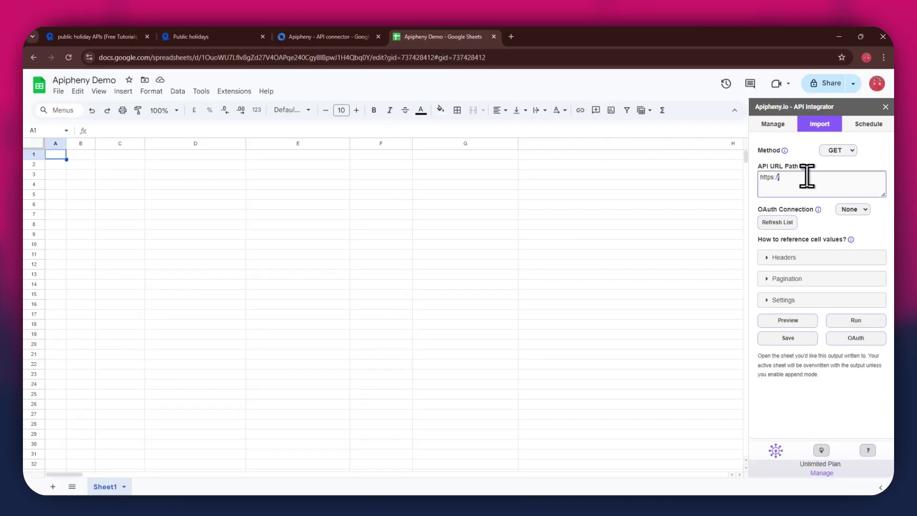
text(/public-holidays7.p.rapidapi.com/2023/US)
click(769, 258)
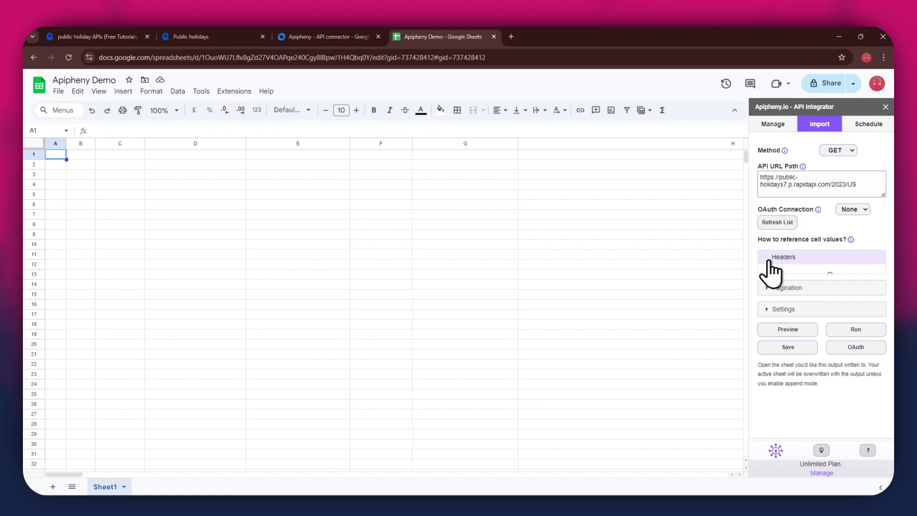
Add a second header row and enter x-rapidapi-host as the first header key.
click(781, 295)
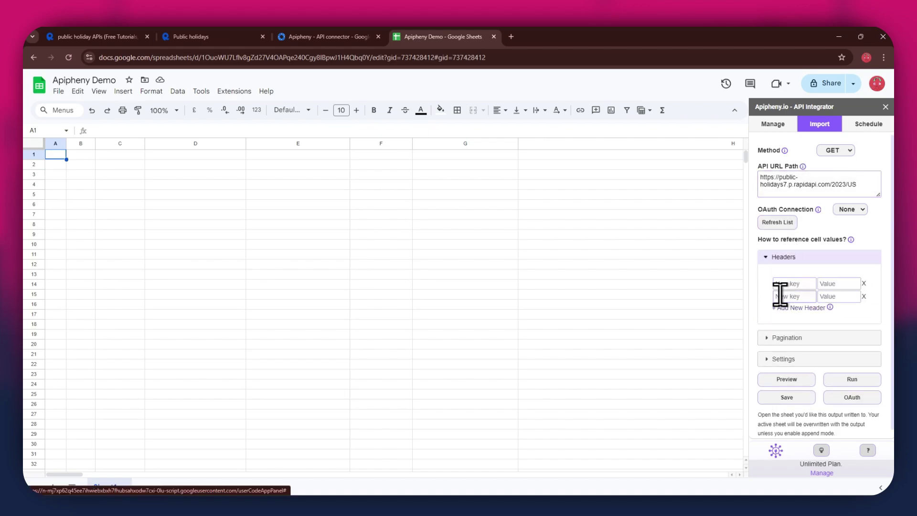
click(781, 284)
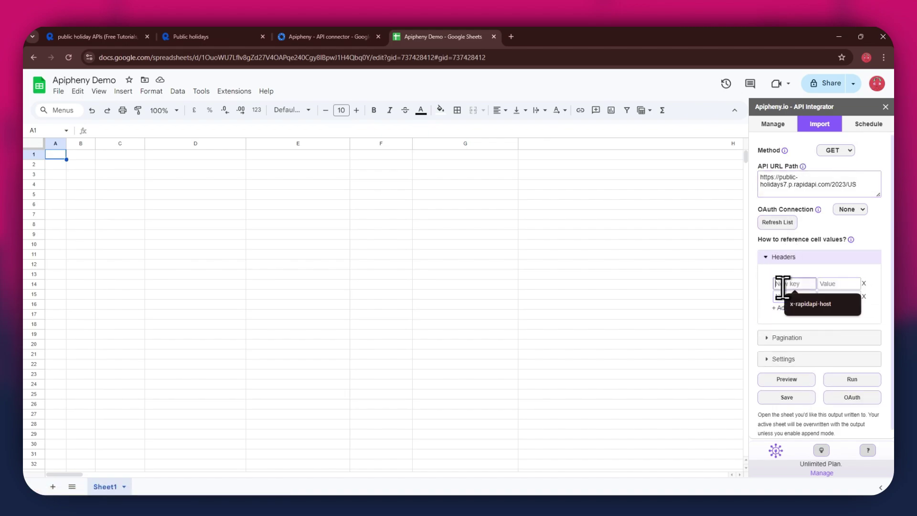
click(229, 32)
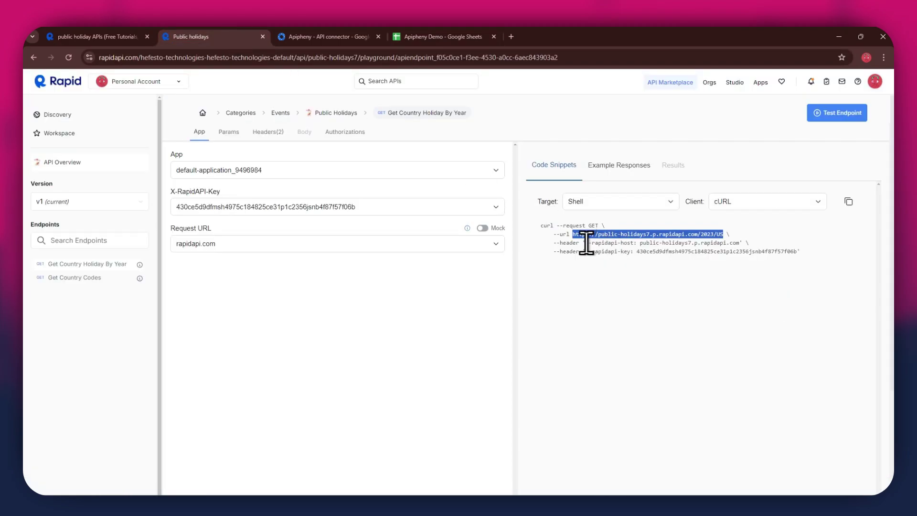
drag(586, 243, 627, 244)
key(ctrl+c)
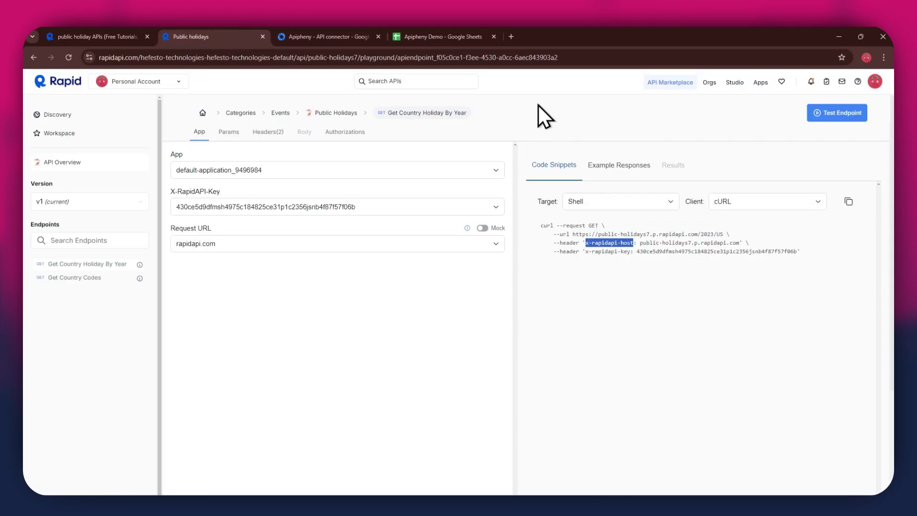
click(465, 36)
key(ctrl+v)
Set the first header's value to public-holidays7.p.rapidapi.com.
click(836, 283)
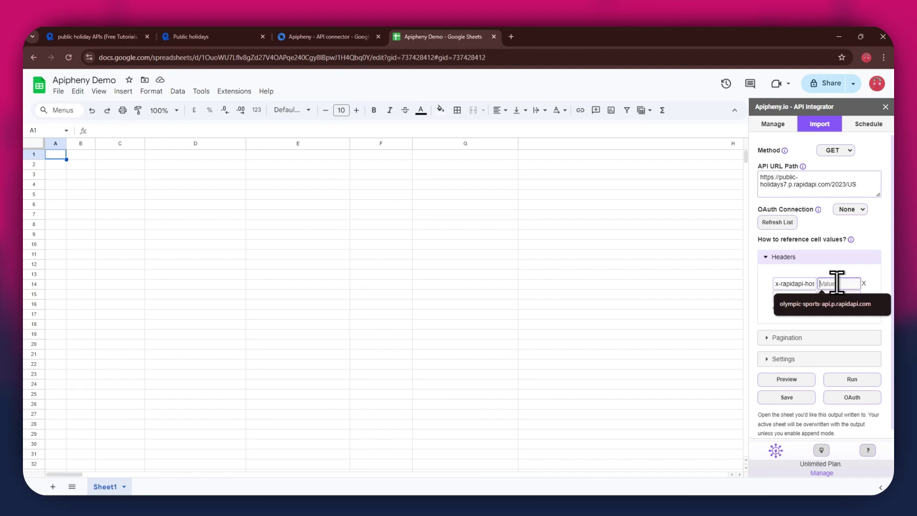
click(215, 36)
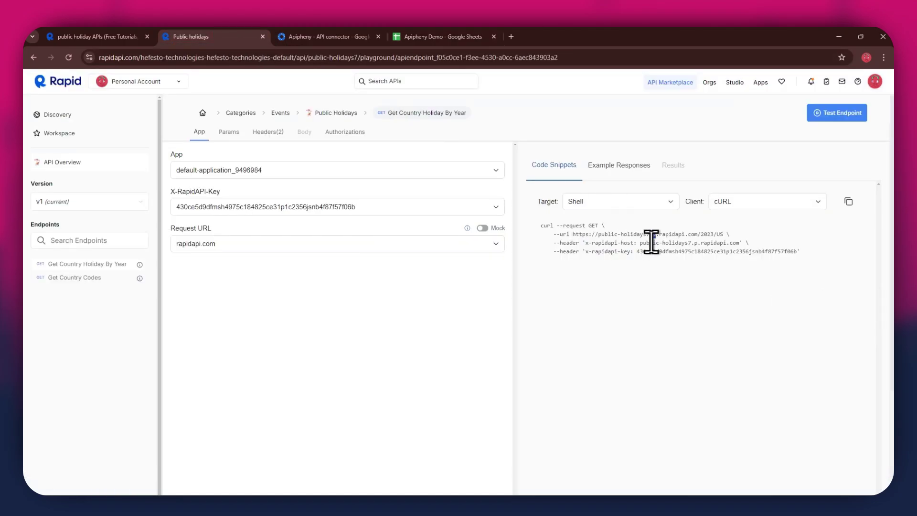
drag(641, 243, 734, 242)
key(ctrl+c)
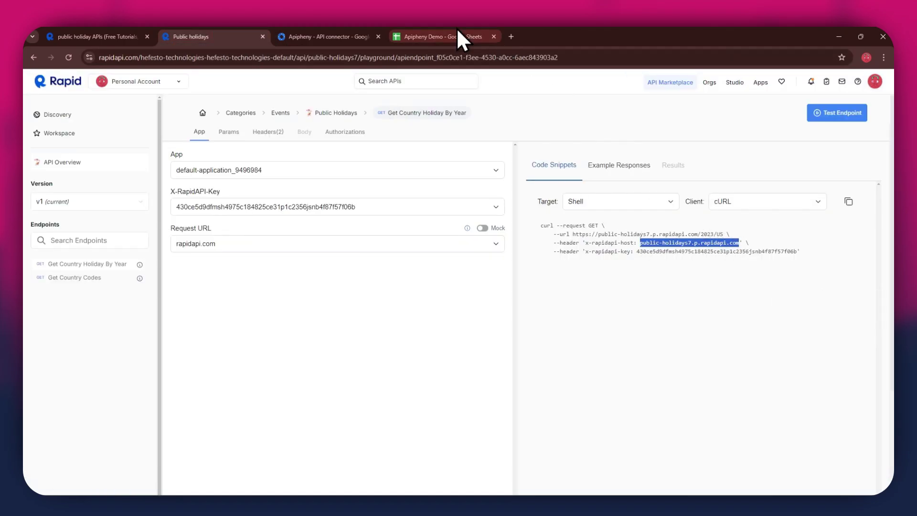
click(456, 36)
click(831, 283)
key(ctrl+v)
Enter x-rapidapi-key as the second header key.
click(797, 296)
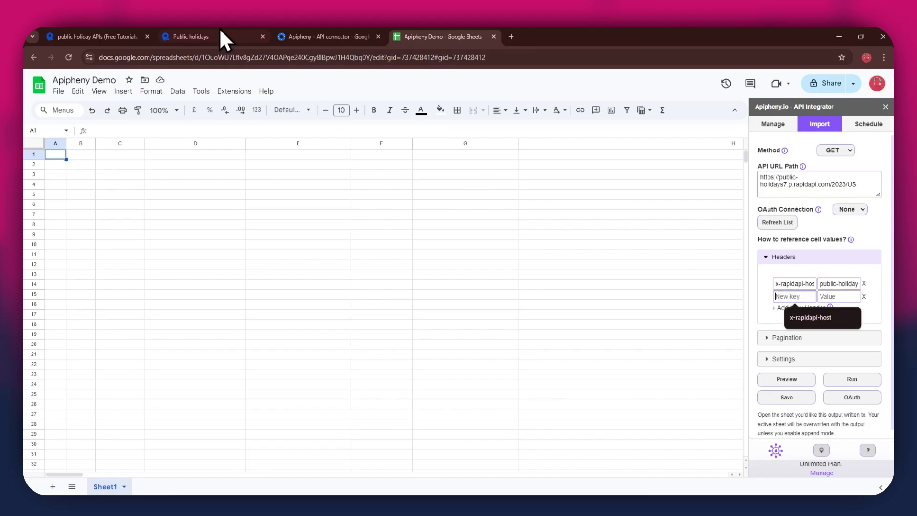
click(215, 36)
drag(585, 251, 621, 251)
key(ctrl+4)
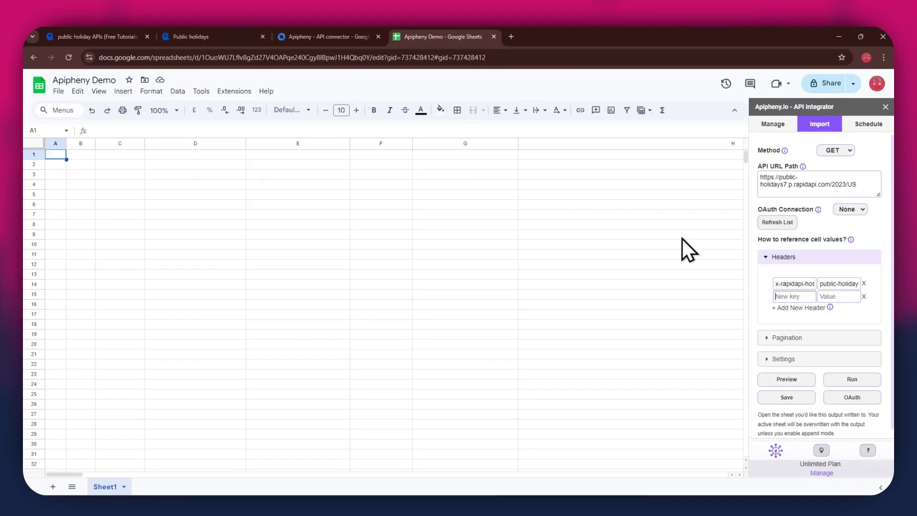
key(ctrl+2)
Paste the RapidAPI key from the snippet as the x-rapidapi-key value.
click(670, 254)
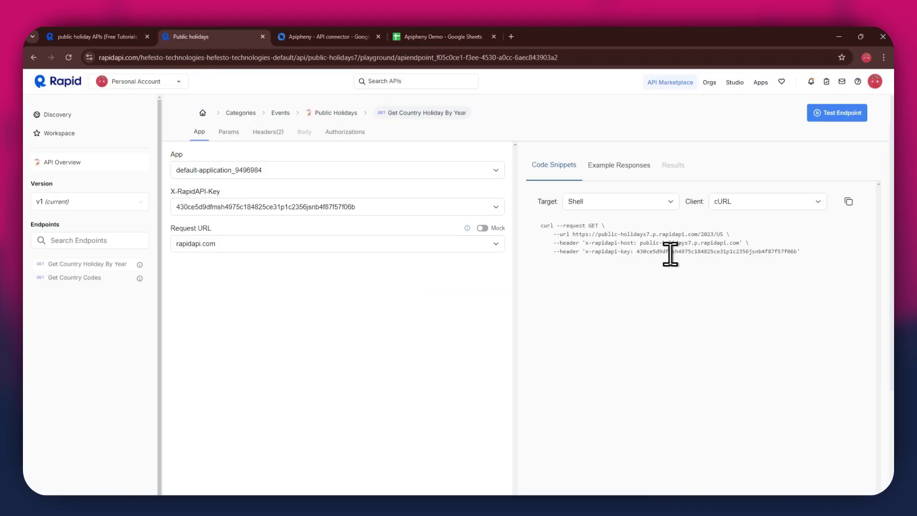
double_click(670, 255)
key(ctrl+c)
click(456, 36)
click(837, 296)
key(ctrl+v)
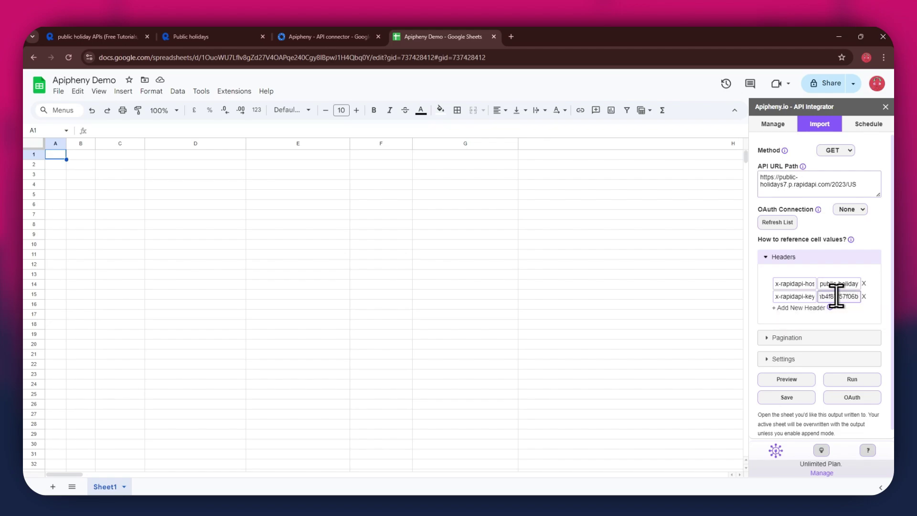
Run the Apipheny request and confirm importing the 2023 US holidays into Sheet1.
click(849, 379)
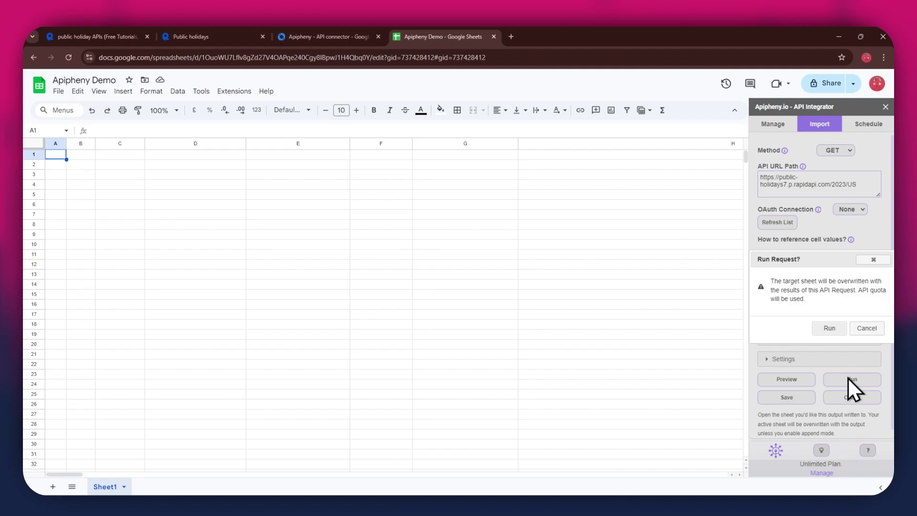
click(832, 331)
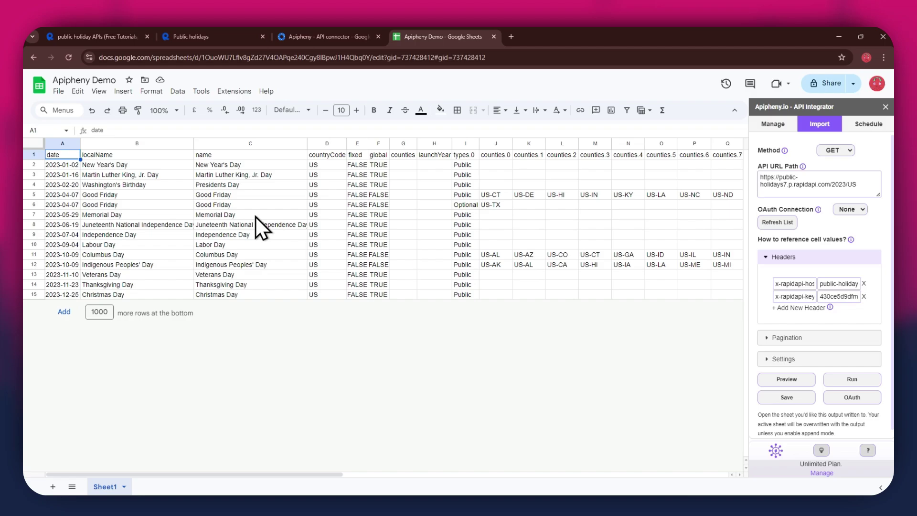
Change RapidAPI's year parameter from 2023 to 2024 and select the new /2024/US URL.
click(216, 34)
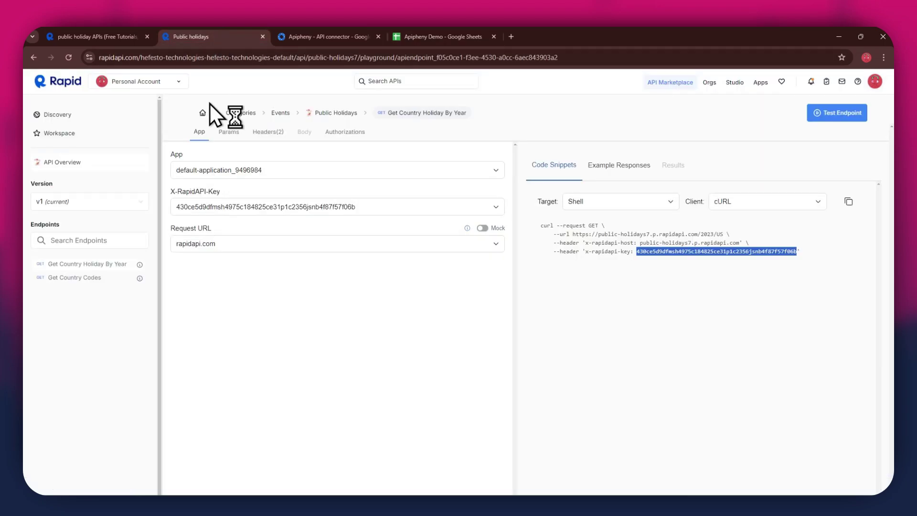
click(227, 132)
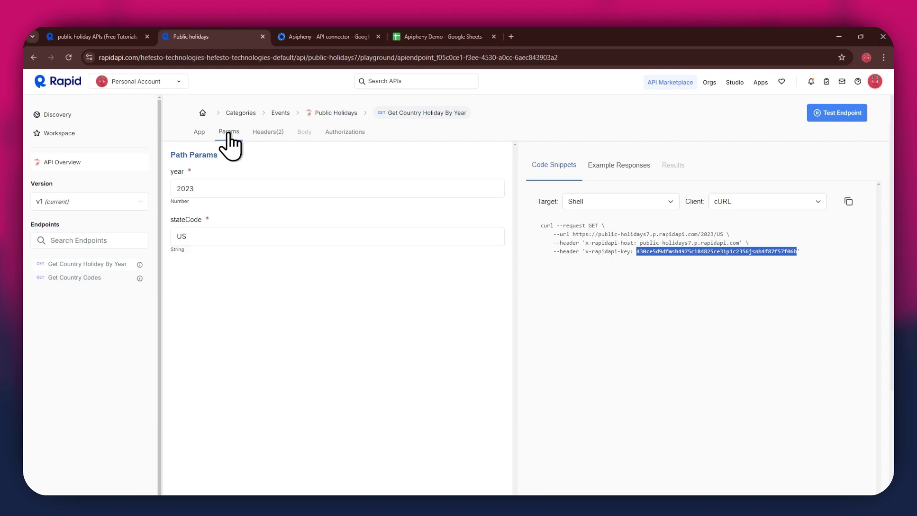
click(205, 187)
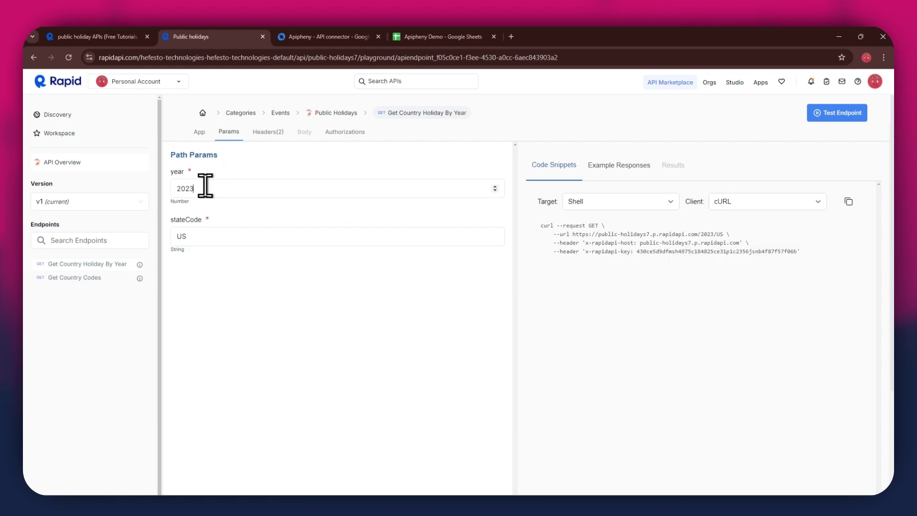
double_click(205, 187)
text(101)
text(4)
double_click(204, 187)
text(2024)
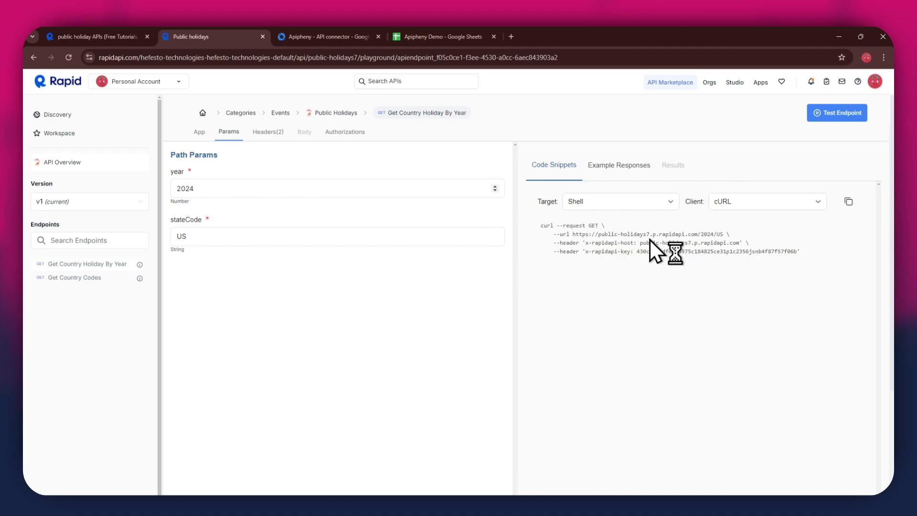
drag(573, 234, 717, 234)
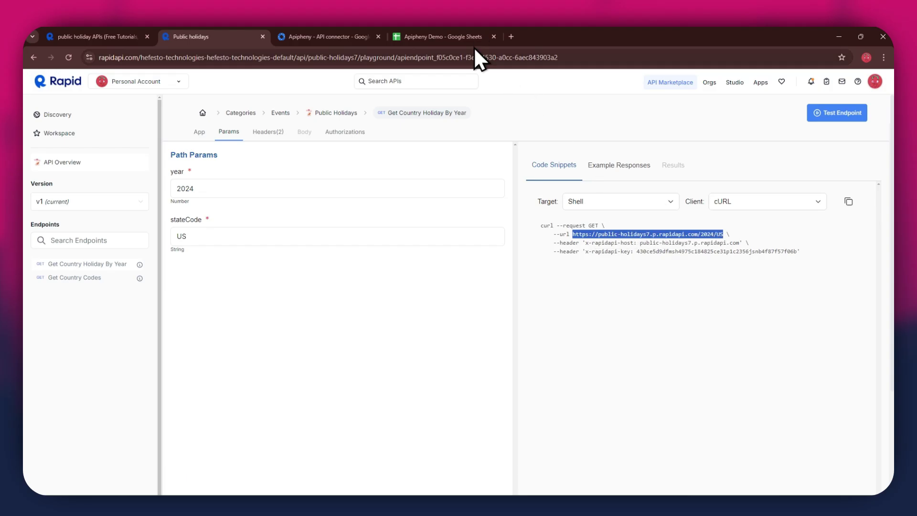
Point Apipheny's URL path to the 2024 US endpoint and run it, overwriting the sheet.
click(462, 37)
double_click(820, 185)
click(821, 185)
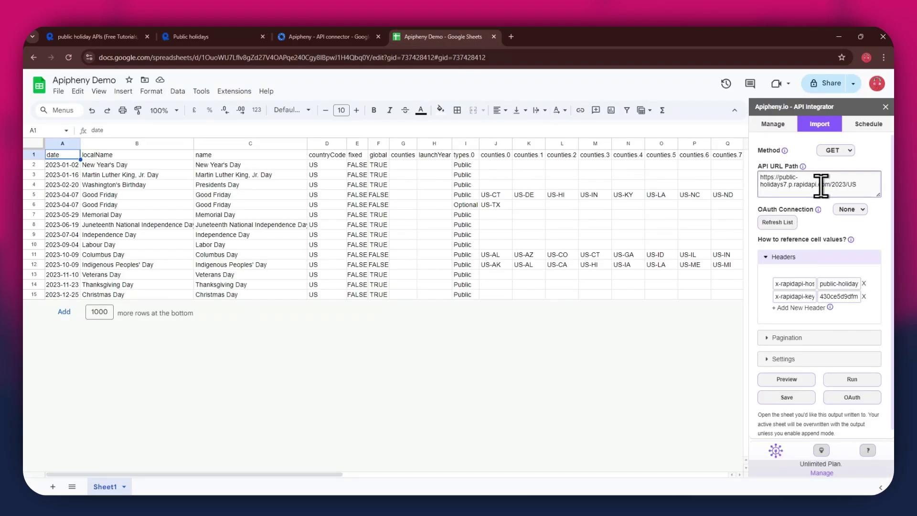
key(ctrl+a)
key(ctrl+v)
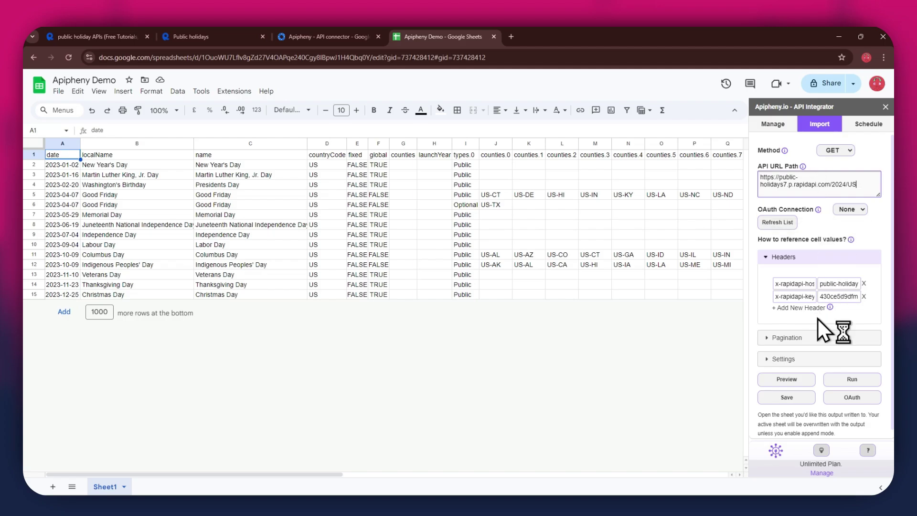
click(850, 383)
click(828, 328)
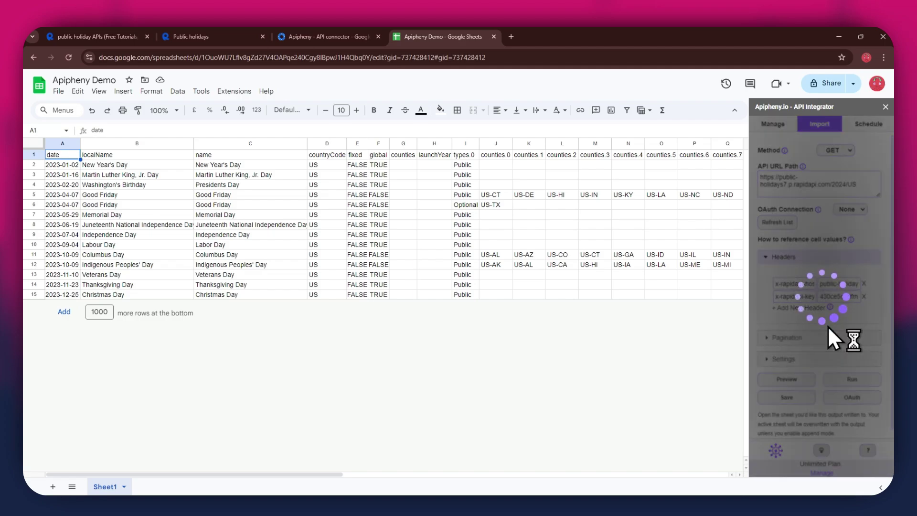